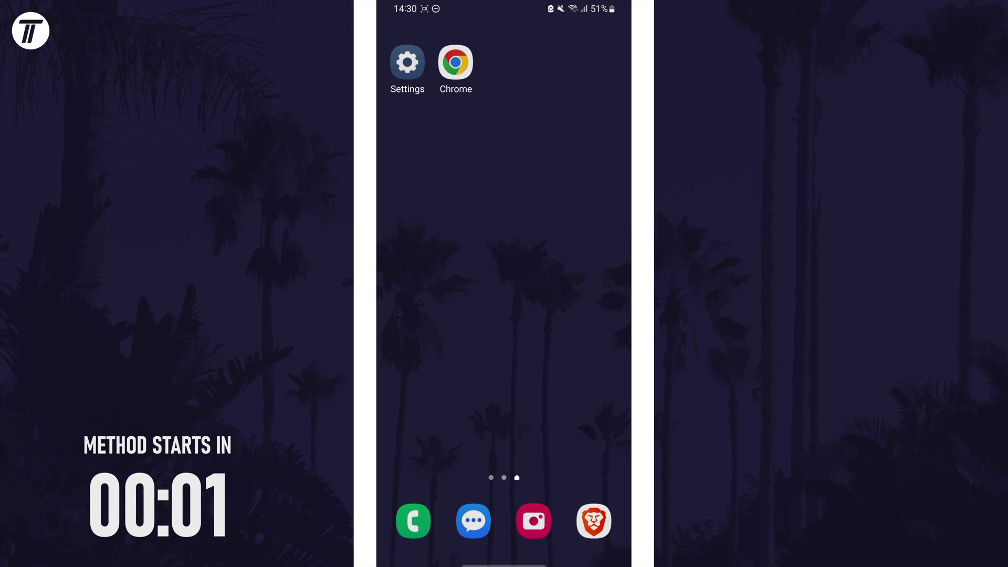
# Open Settings and go to the About phone page at the bottom of the list.
pyautogui.click(407, 63)
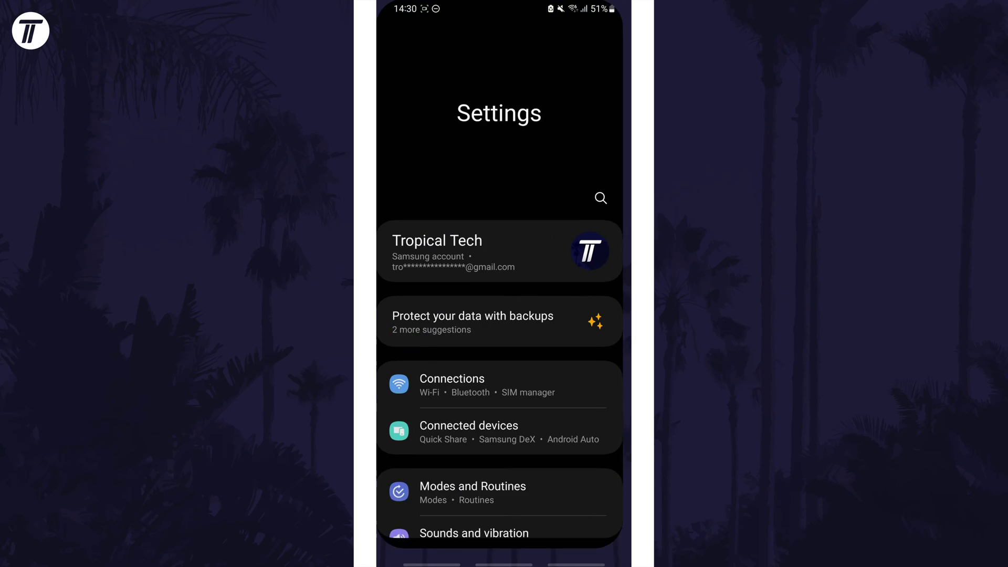
pyautogui.scroll(-1, 504, 315)
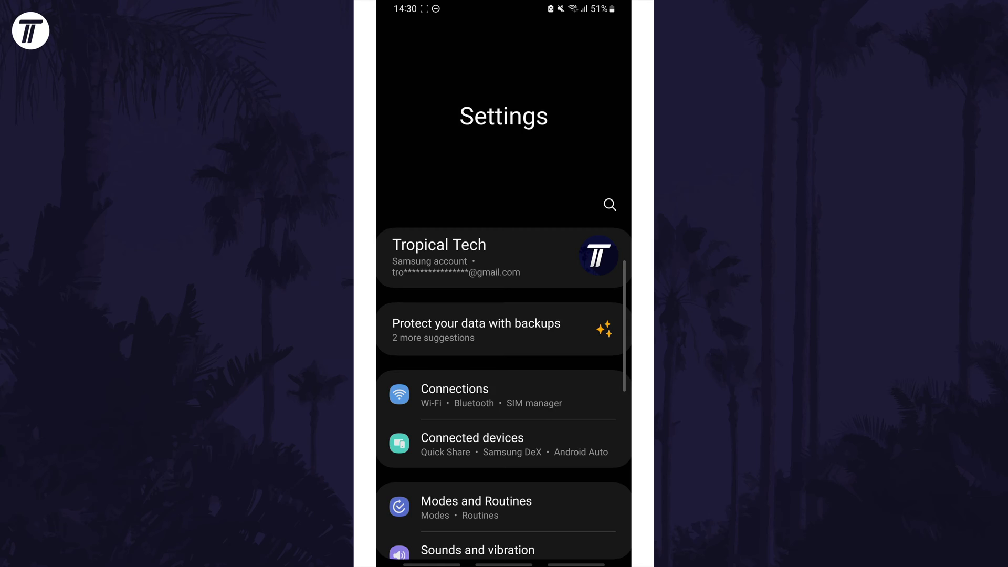
pyautogui.scroll(-5, 505, 315)
pyautogui.scroll(-5, 504, 315)
pyautogui.scroll(-5, 504, 315)
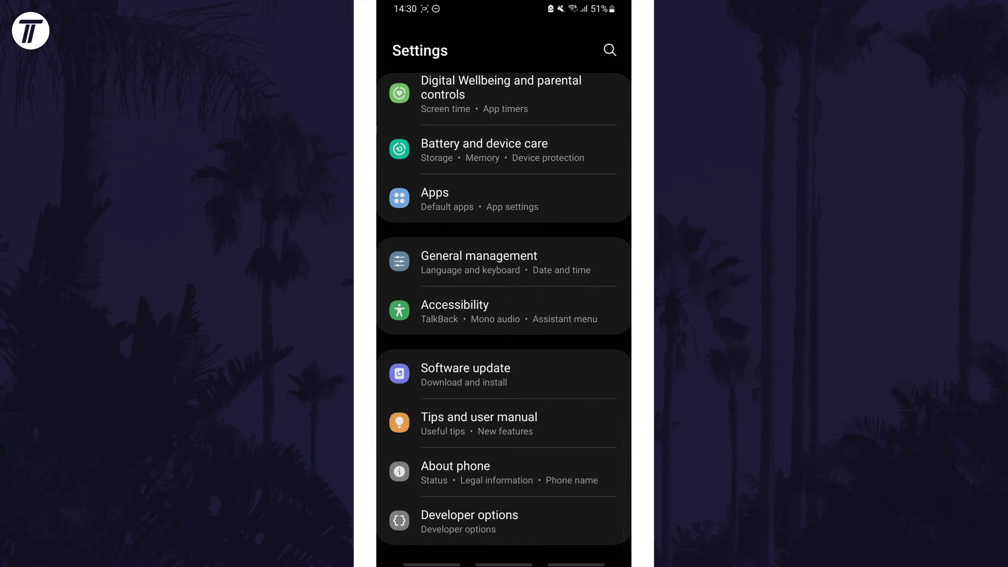
pyautogui.click(455, 472)
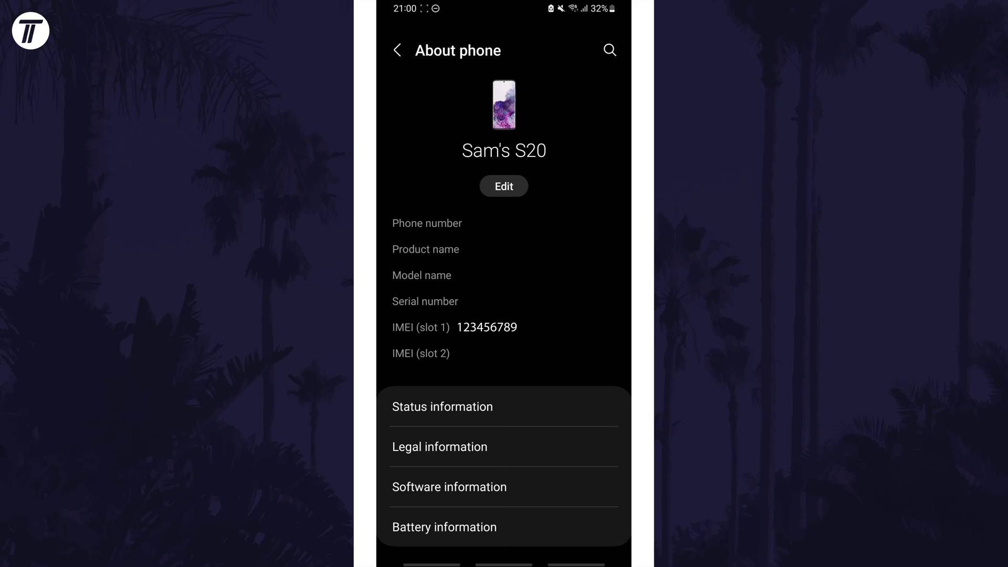
# Open Status information from About phone to view the IMEI details.
pyautogui.click(443, 406)
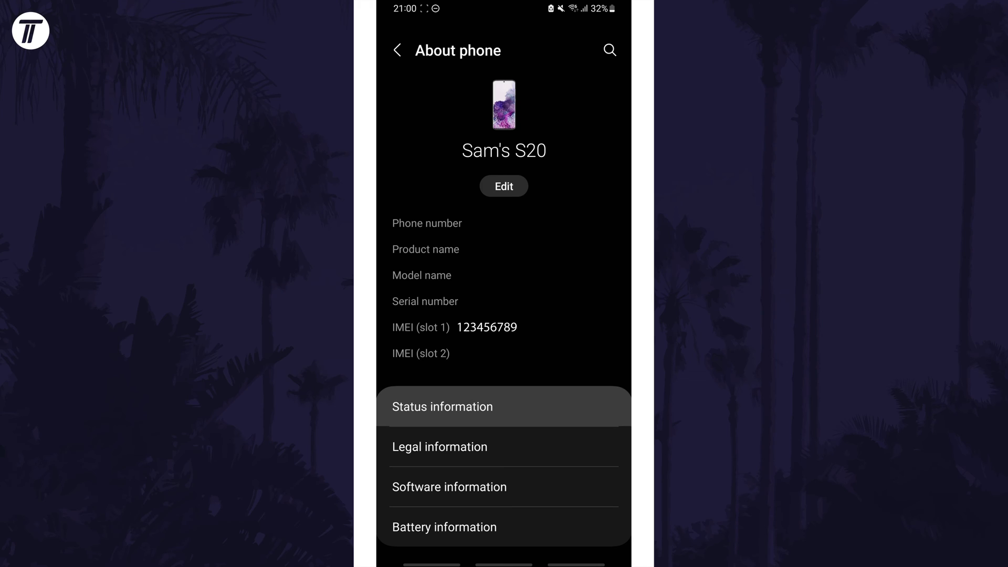